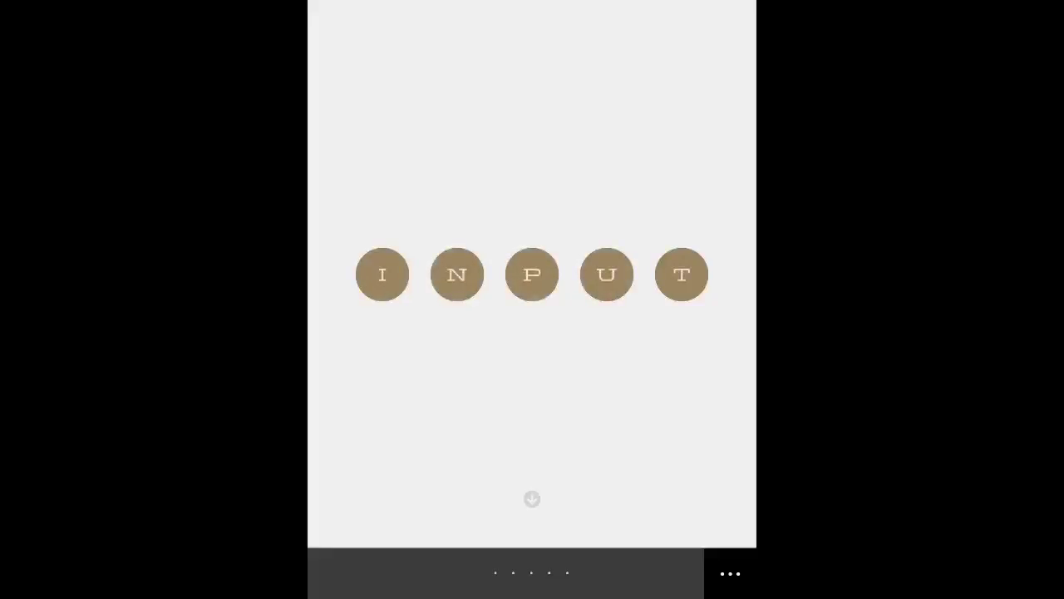
# Answer the puzzle with the word 'input', correcting a mistyped letter along the way
pyautogui.click(644, 415)
pyautogui.click(509, 415)
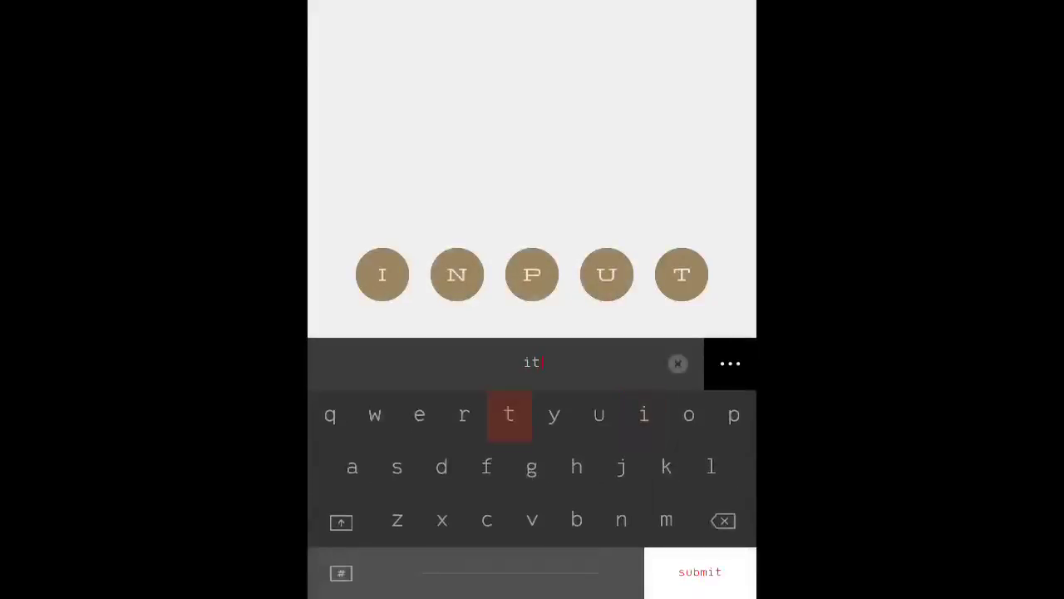
pyautogui.click(723, 521)
pyautogui.click(621, 520)
pyautogui.click(509, 415)
pyautogui.click(723, 521)
pyautogui.click(733, 415)
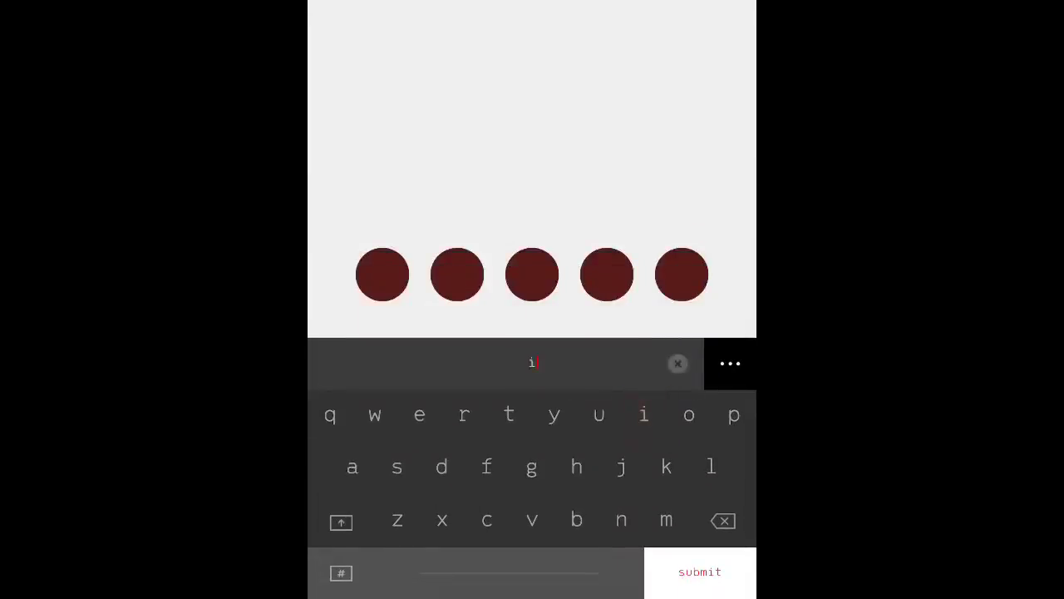
pyautogui.click(621, 520)
pyautogui.click(733, 415)
pyautogui.click(599, 415)
pyautogui.click(509, 415)
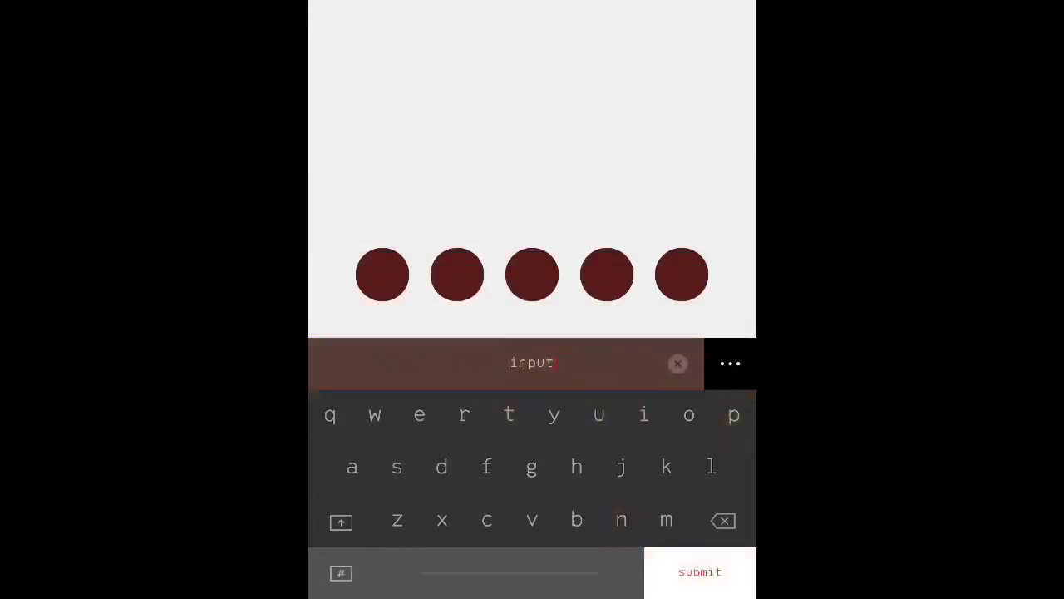
pyautogui.click(700, 571)
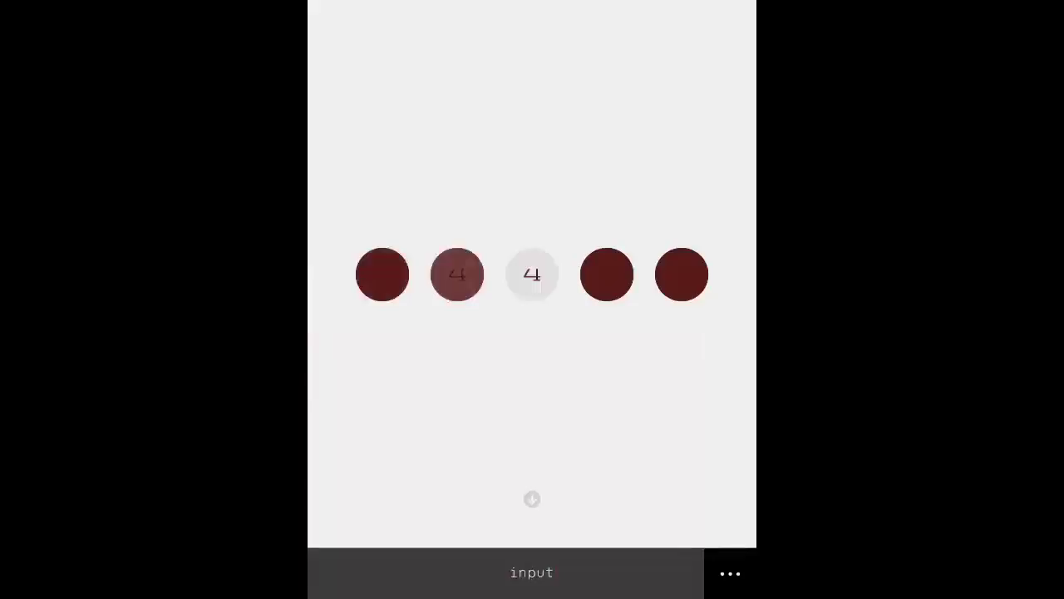
pyautogui.click(531, 572)
pyautogui.click(341, 572)
pyautogui.click(330, 413)
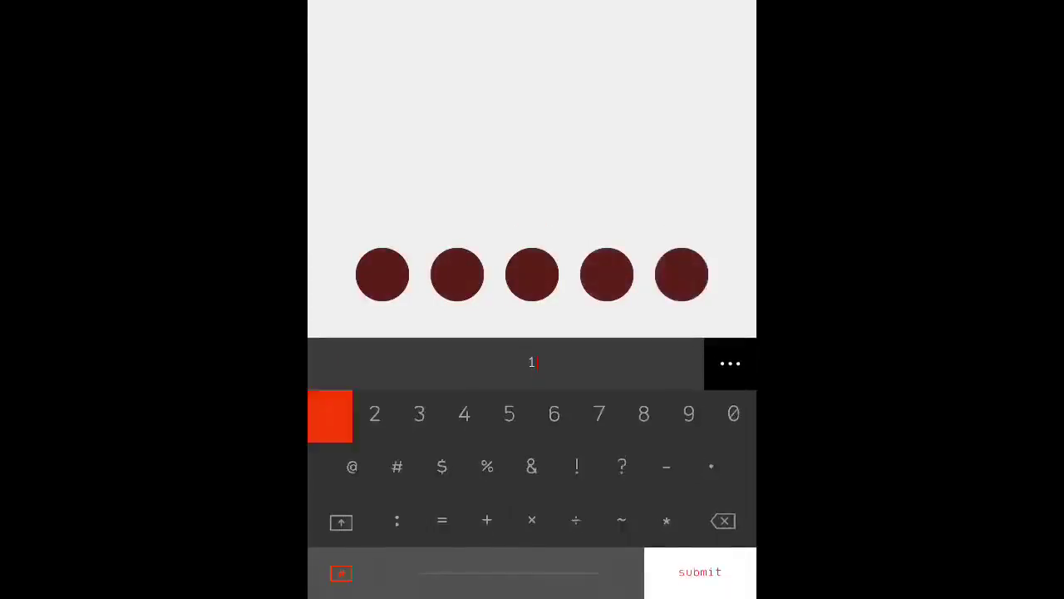
pyautogui.click(464, 413)
pyautogui.click(464, 413)
pyautogui.click(509, 413)
pyautogui.click(464, 413)
pyautogui.click(700, 571)
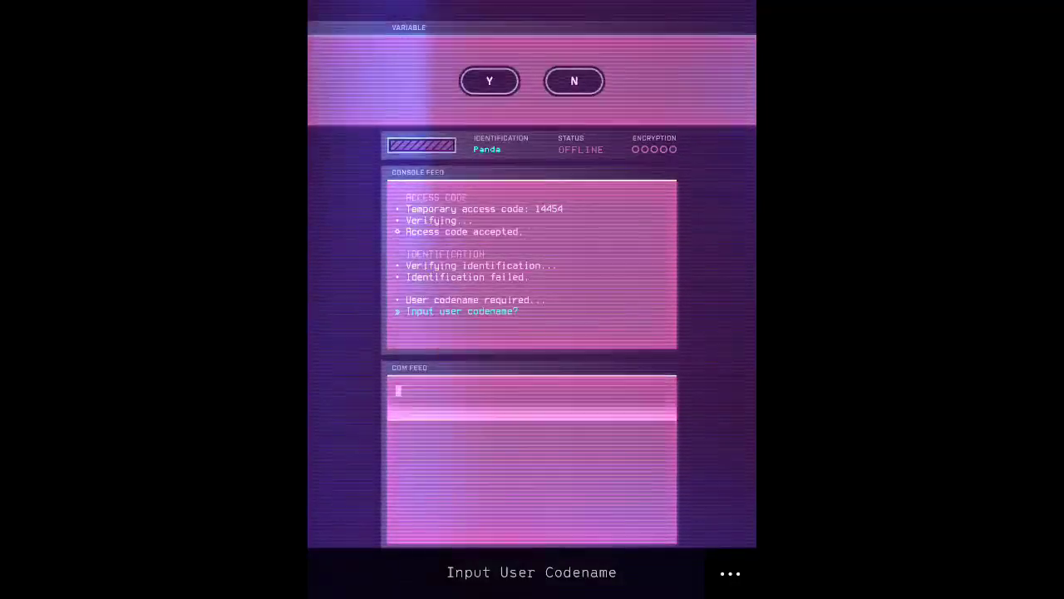
# Enter the user codename 'Panda', fixing its capitalisation
pyautogui.click(531, 572)
pyautogui.click(340, 572)
pyautogui.click(341, 522)
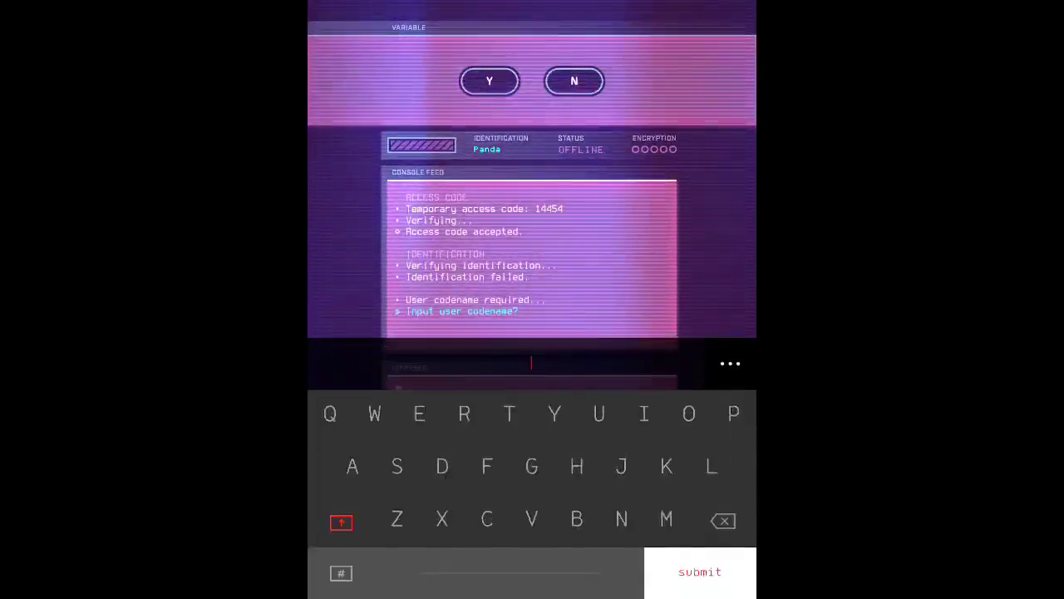
pyautogui.click(733, 413)
pyautogui.click(353, 466)
pyautogui.click(621, 520)
pyautogui.click(723, 520)
pyautogui.click(723, 521)
pyautogui.click(352, 467)
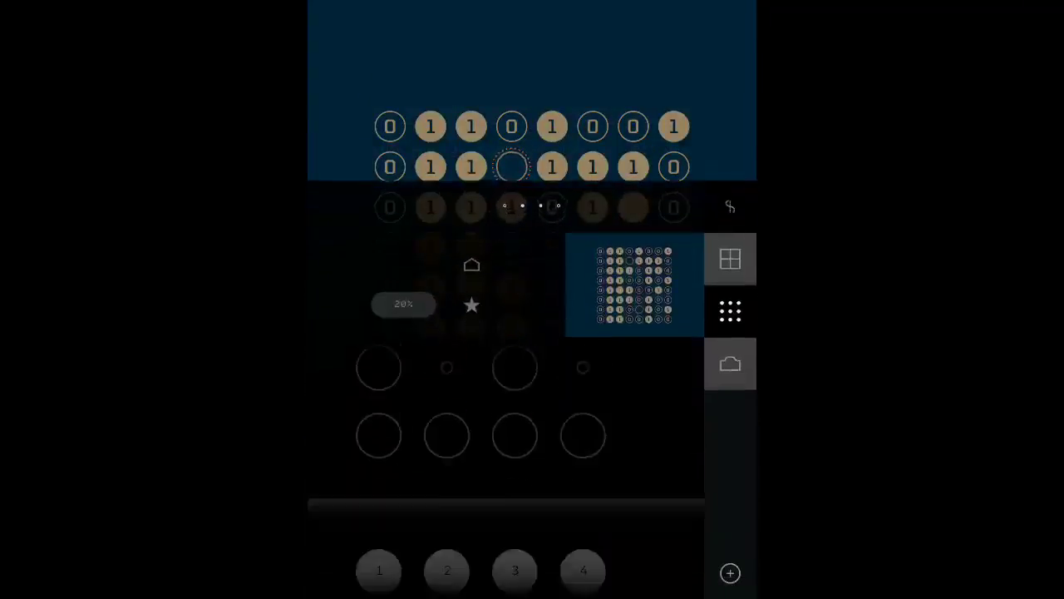
# Try a letter answer of p's and q's, then delete it
pyautogui.click(330, 415)
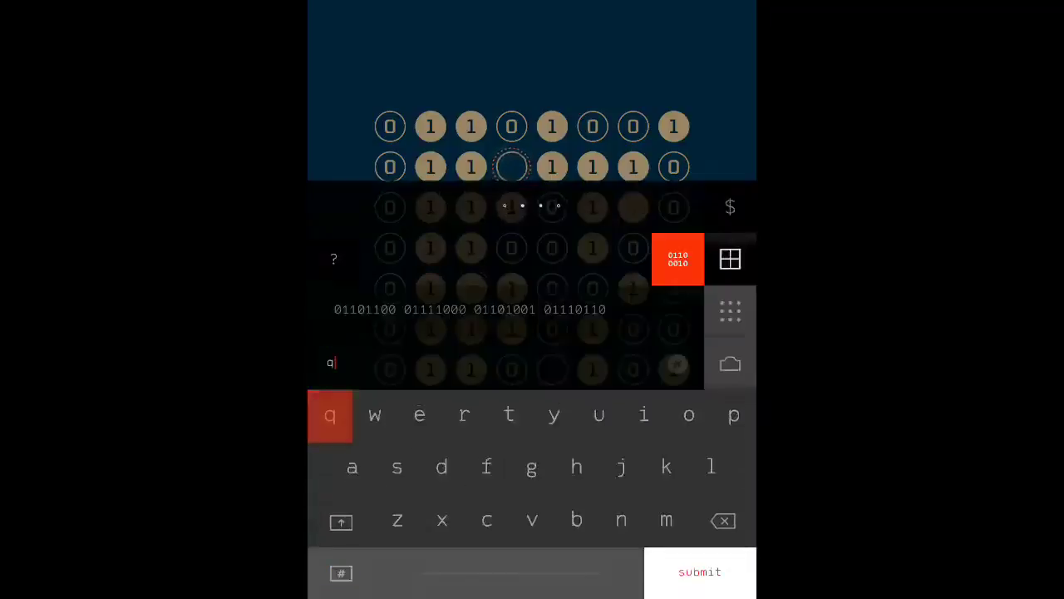
pyautogui.click(723, 520)
pyautogui.click(733, 415)
pyautogui.click(330, 414)
pyautogui.click(734, 415)
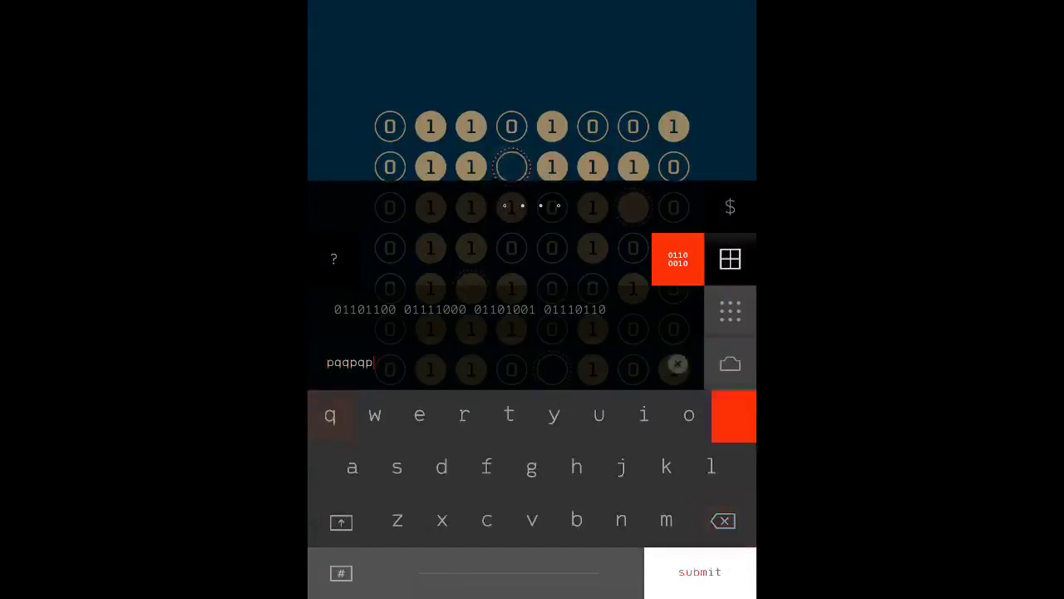
pyautogui.click(330, 415)
pyautogui.click(733, 415)
pyautogui.click(330, 414)
pyautogui.click(723, 520)
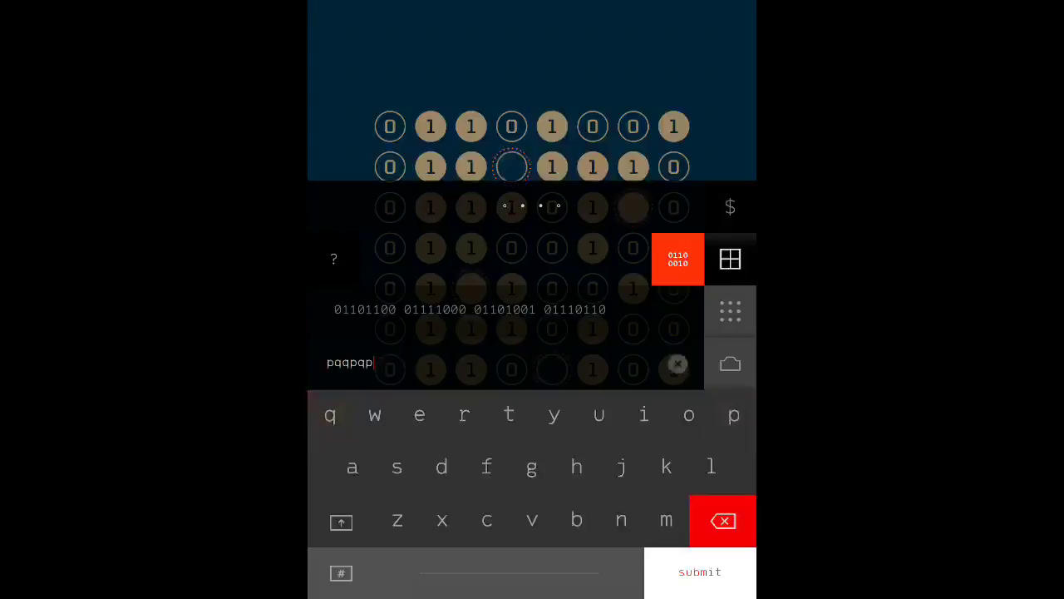
pyautogui.click(723, 521)
# Enter and submit the binary answer 01101100
pyautogui.click(341, 572)
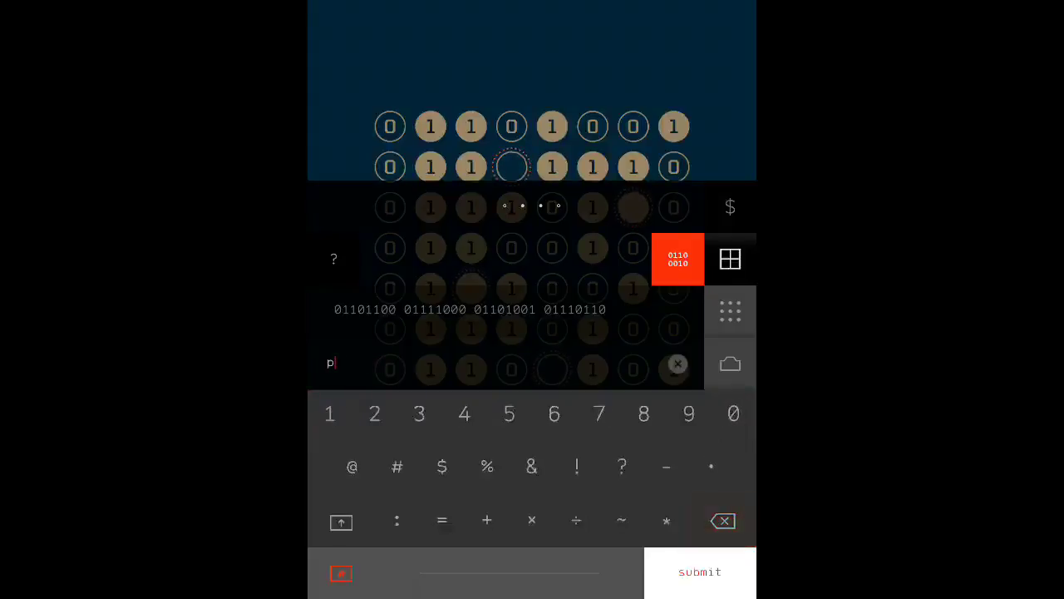
pyautogui.click(723, 521)
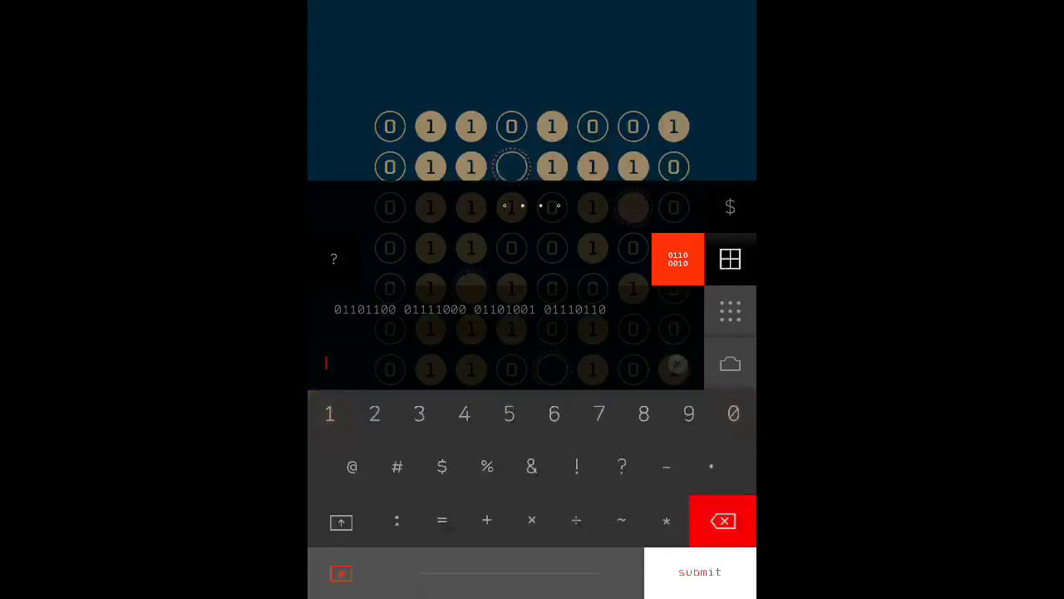
pyautogui.click(733, 415)
pyautogui.click(330, 415)
pyautogui.click(734, 414)
pyautogui.click(733, 414)
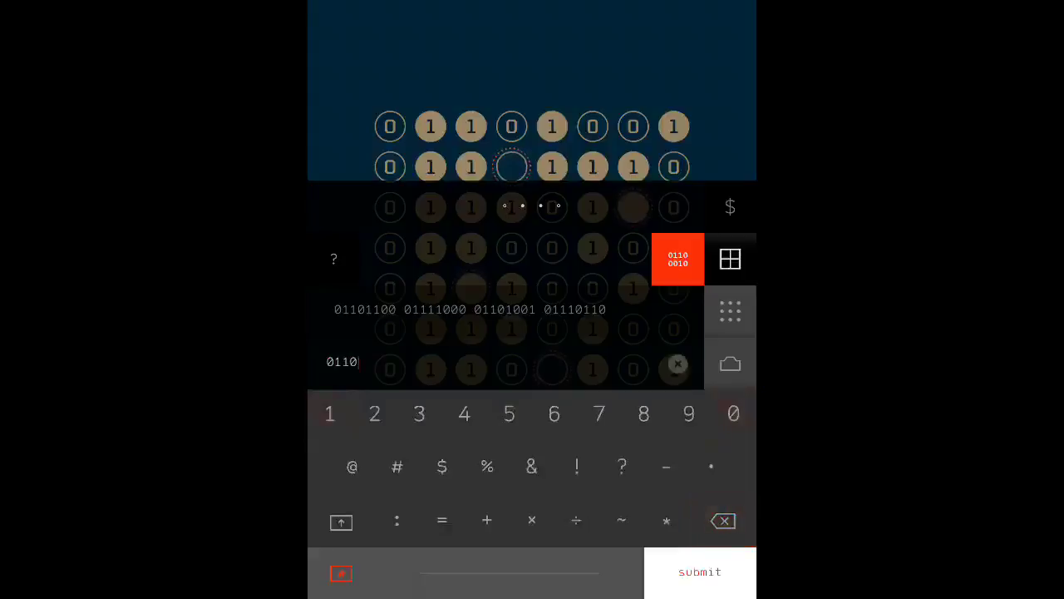
pyautogui.click(733, 415)
pyautogui.click(733, 415)
pyautogui.click(700, 571)
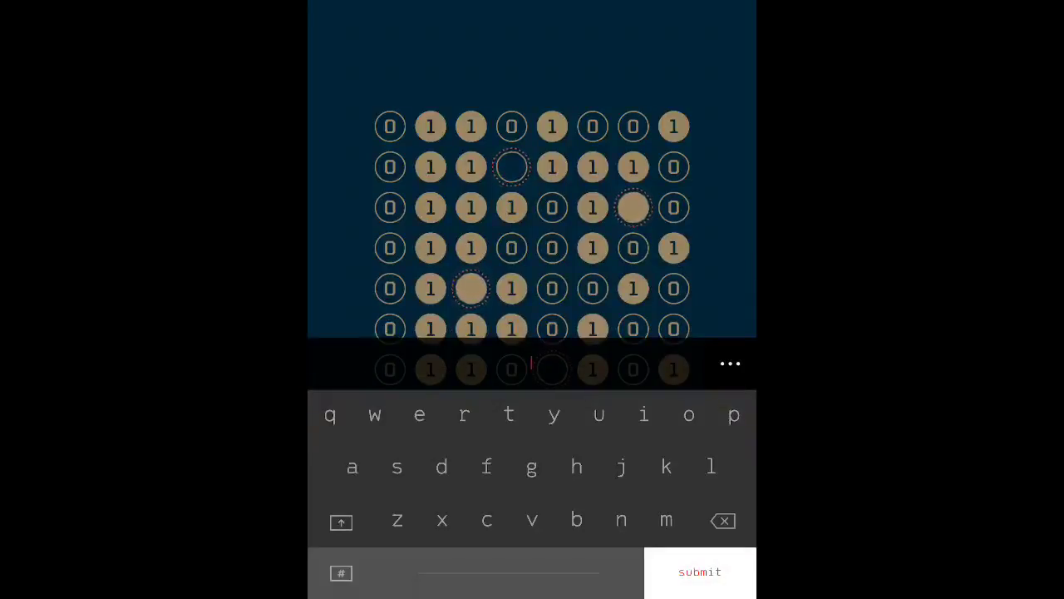
# Submit 'inverted' to flip every grid value
pyautogui.click(643, 414)
pyautogui.write('invert')
pyautogui.click(621, 520)
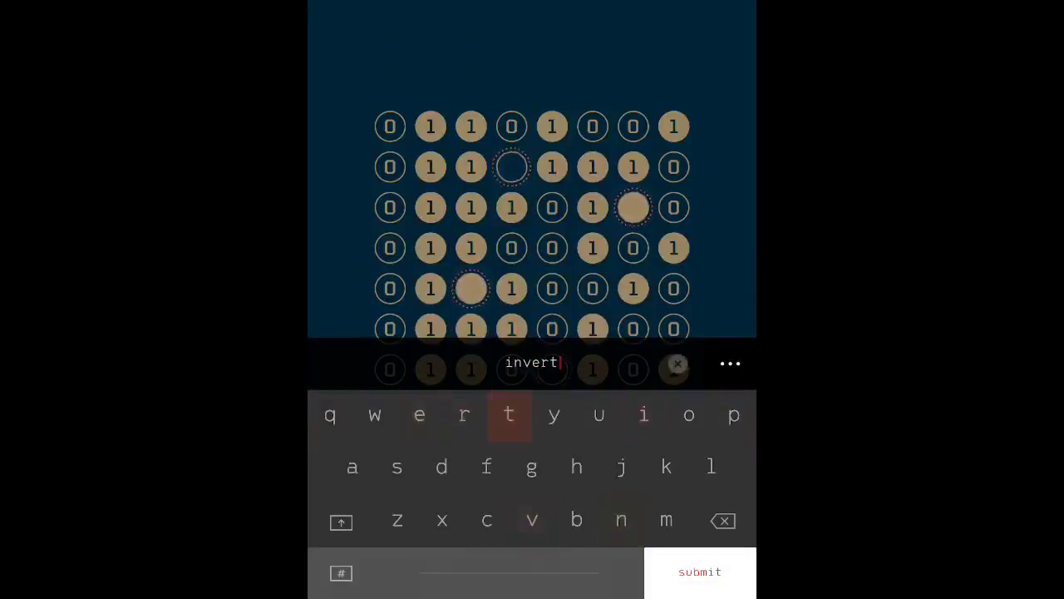
pyautogui.click(419, 414)
pyautogui.click(442, 467)
pyautogui.click(700, 571)
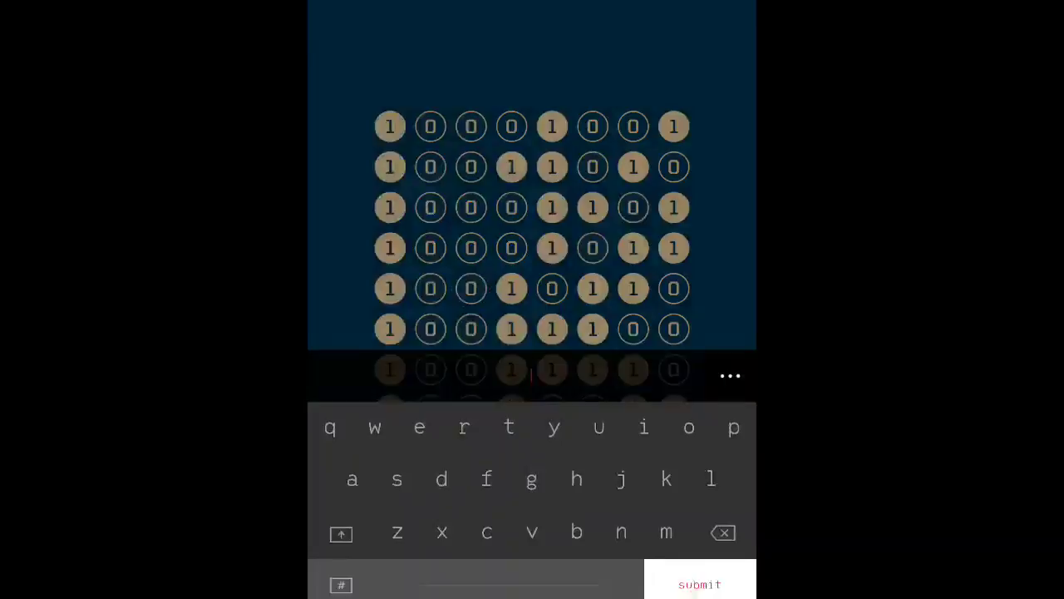
# Submit 'vertical' to transform the grid, fixing a mistyped letter
pyautogui.click(532, 520)
pyautogui.click(419, 415)
pyautogui.click(464, 415)
pyautogui.click(508, 415)
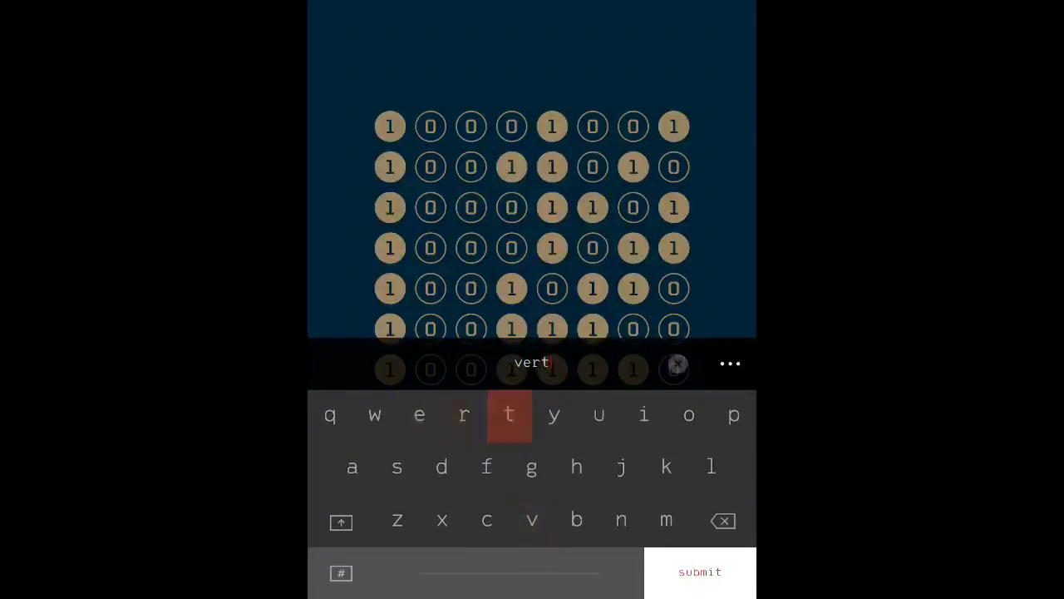
pyautogui.click(644, 415)
pyautogui.click(722, 520)
pyautogui.click(486, 520)
pyautogui.click(351, 467)
pyautogui.click(711, 467)
pyautogui.click(700, 571)
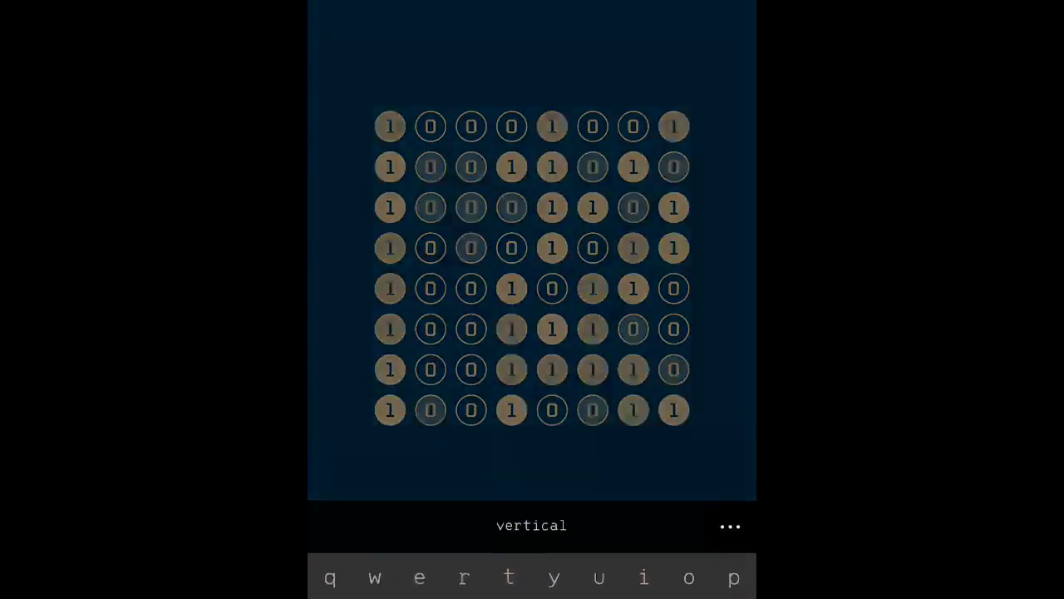
# Submit 'subtract' as the grid answer and open the level overview
pyautogui.click(576, 467)
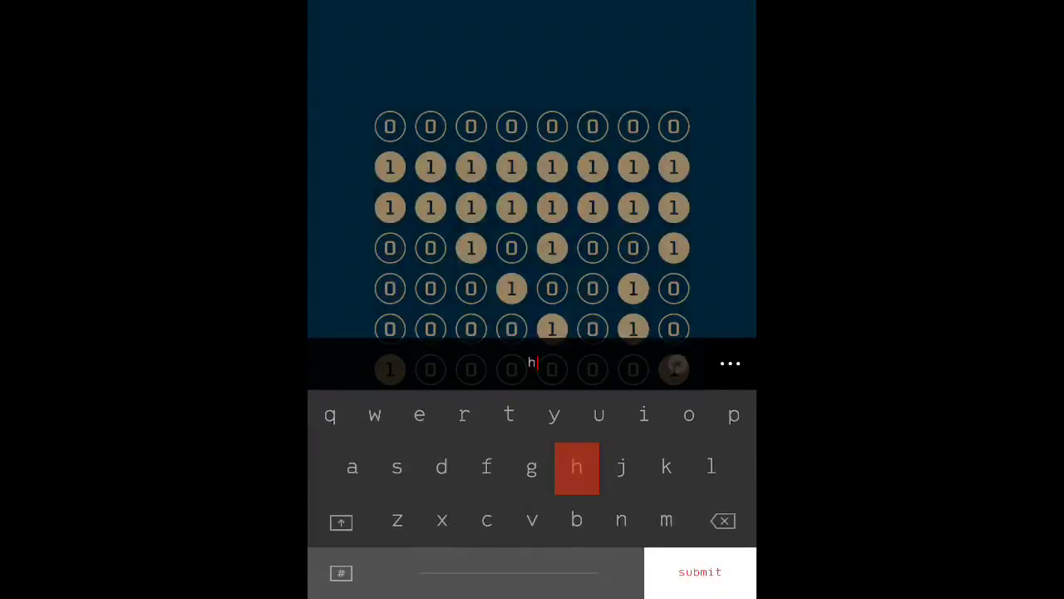
pyautogui.click(722, 520)
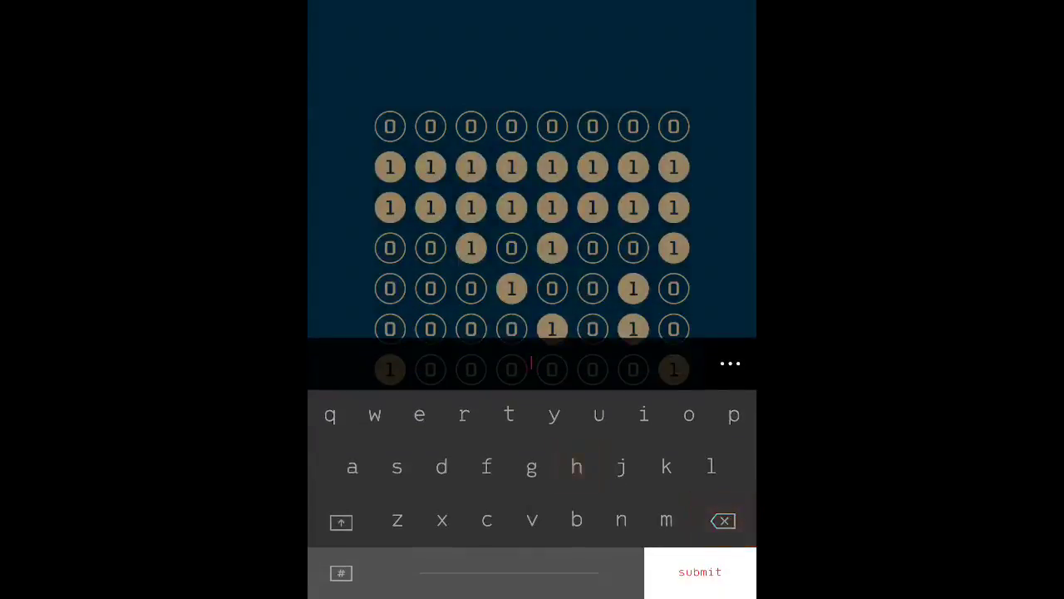
pyautogui.write('su')
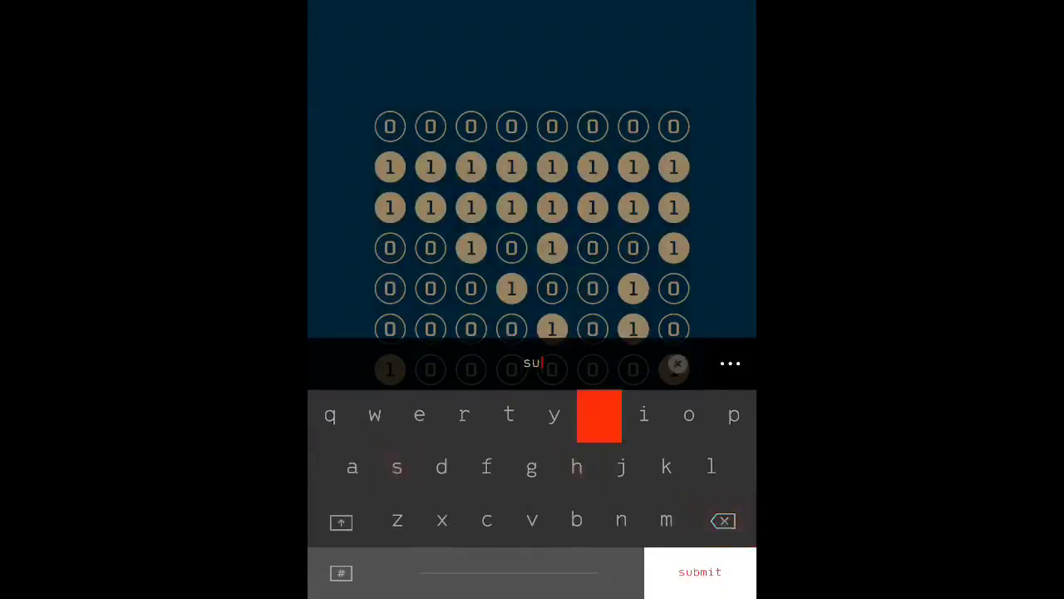
pyautogui.write('btrac')
pyautogui.click(509, 414)
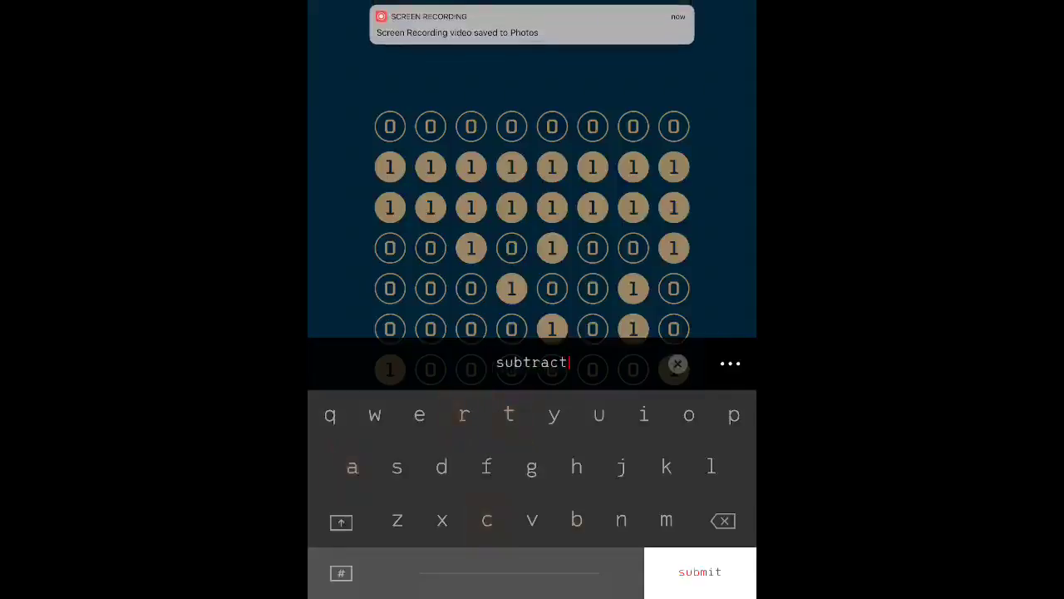
pyautogui.click(700, 571)
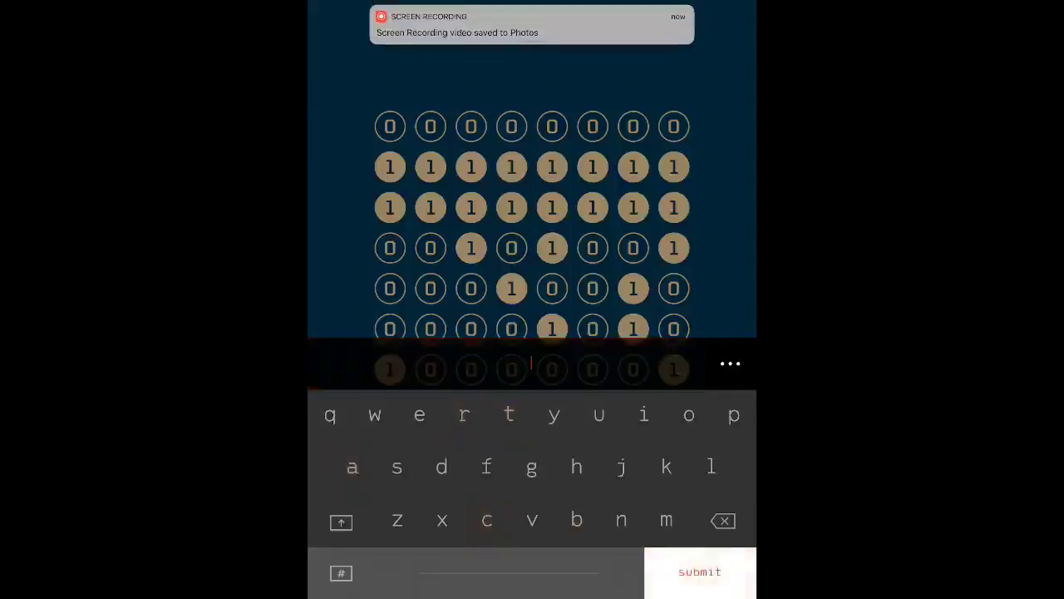
pyautogui.click(730, 311)
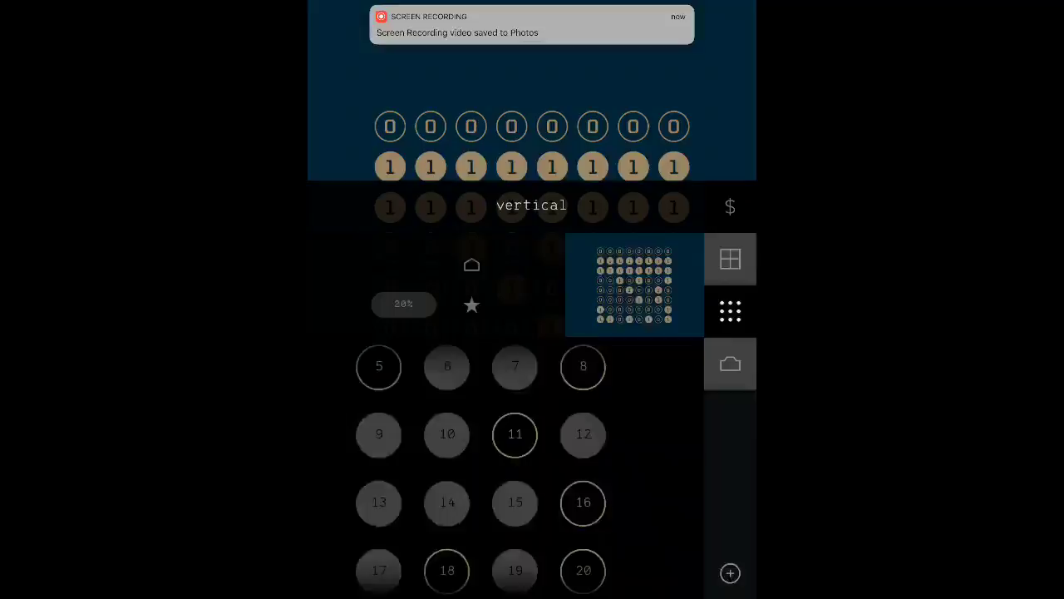
pyautogui.scroll(-5, 507, 466)
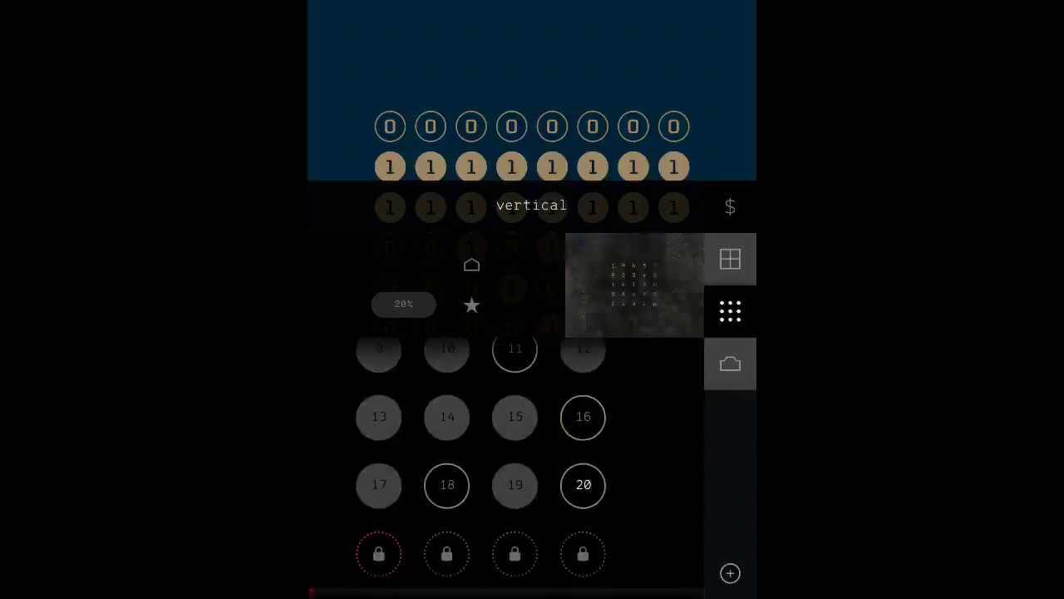
# Open level 20, the integrated puzzle, and turn down the device volume
pyautogui.click(583, 544)
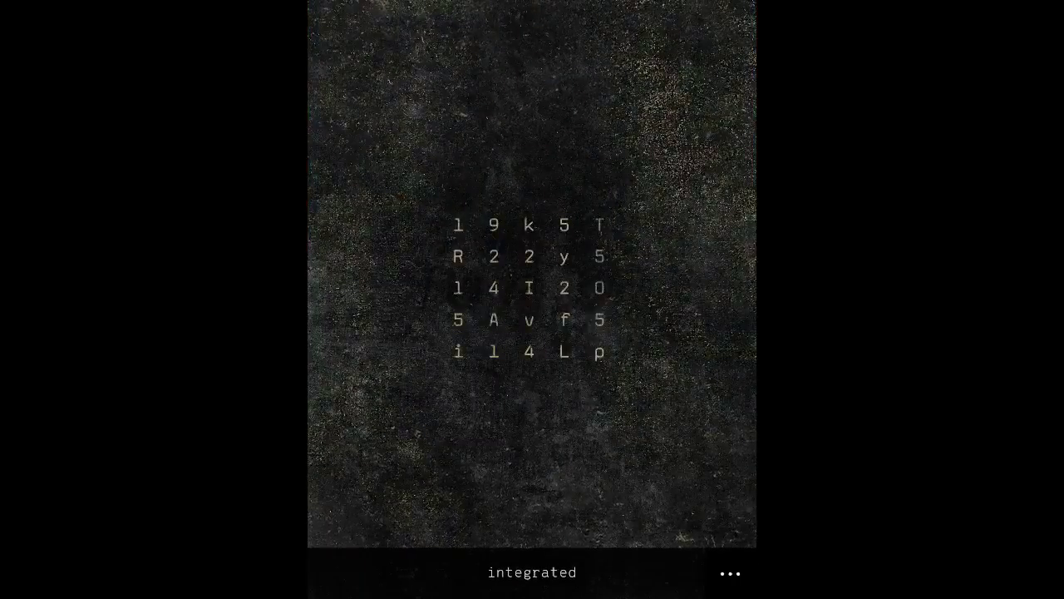
pyautogui.press('XF86AudioLowerVolume')
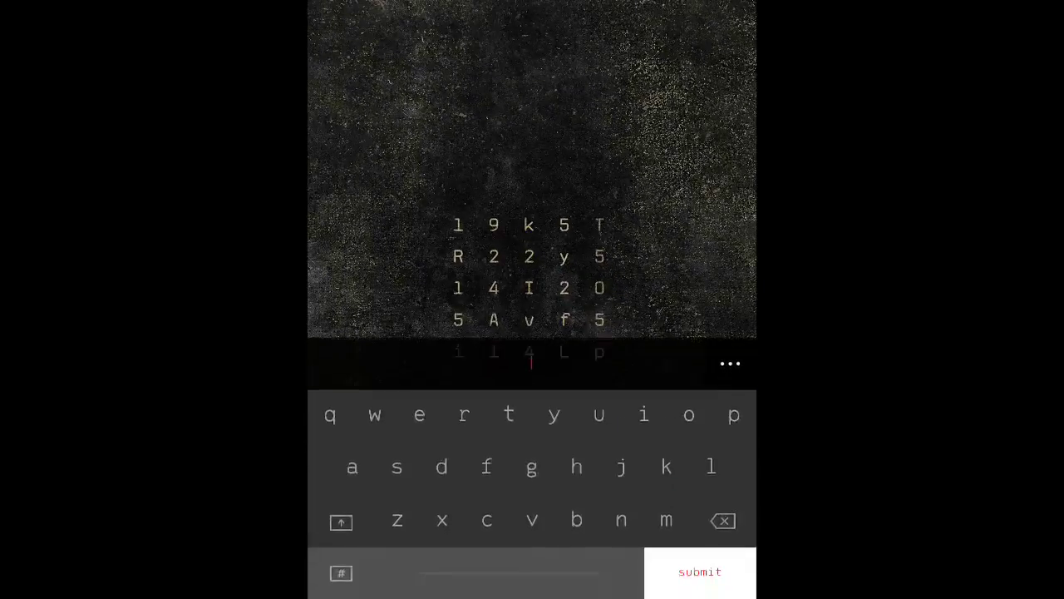
pyautogui.write('lx')
pyautogui.write('lxv')
# Submit the Roman numeral answer 'lxvi', then start a numeric answer
pyautogui.click(532, 521)
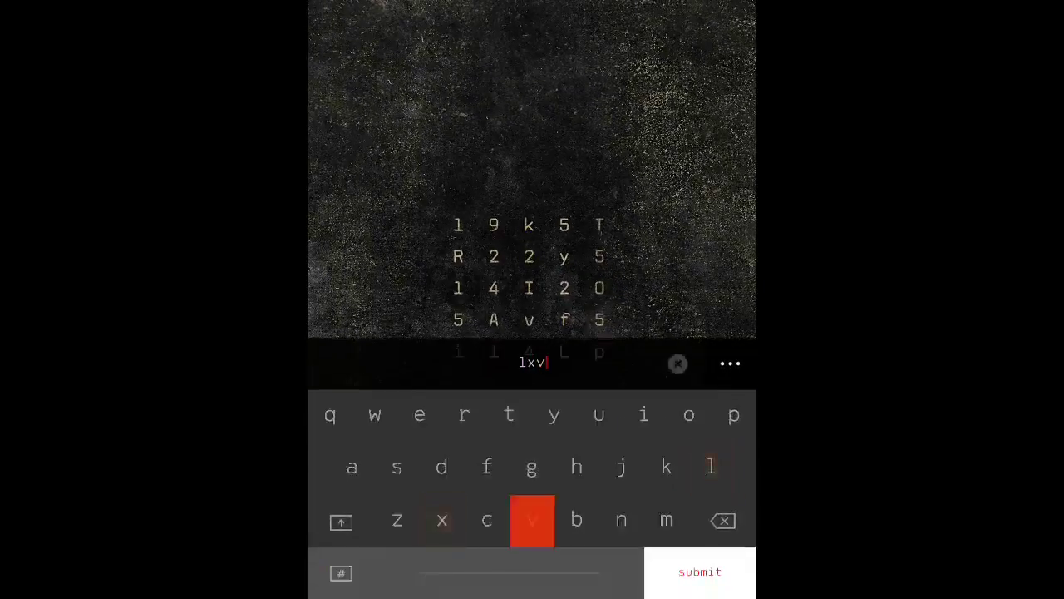
pyautogui.click(643, 415)
pyautogui.click(700, 571)
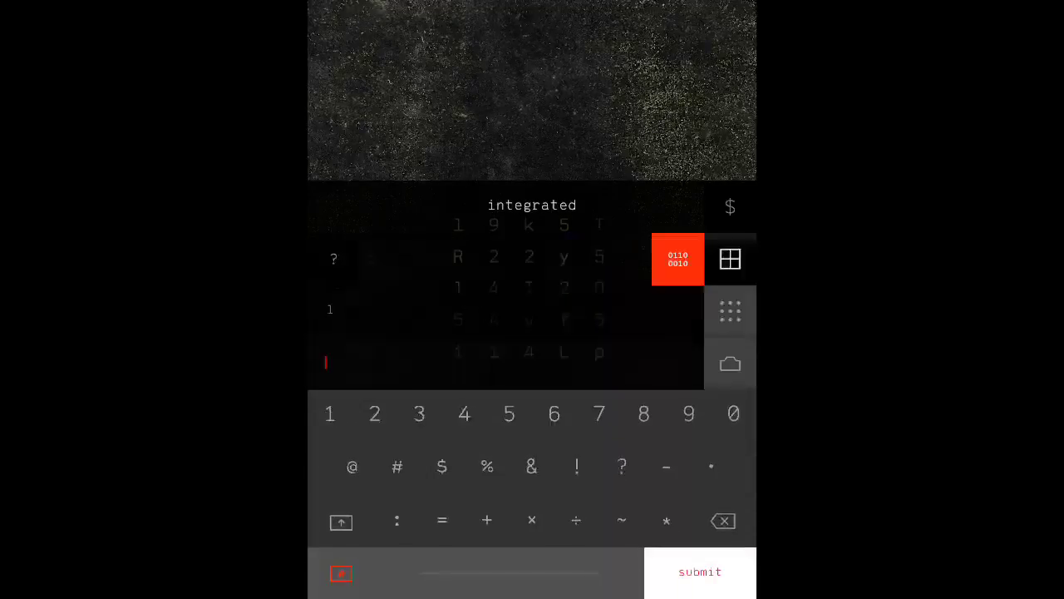
pyautogui.click(330, 414)
pyautogui.click(734, 413)
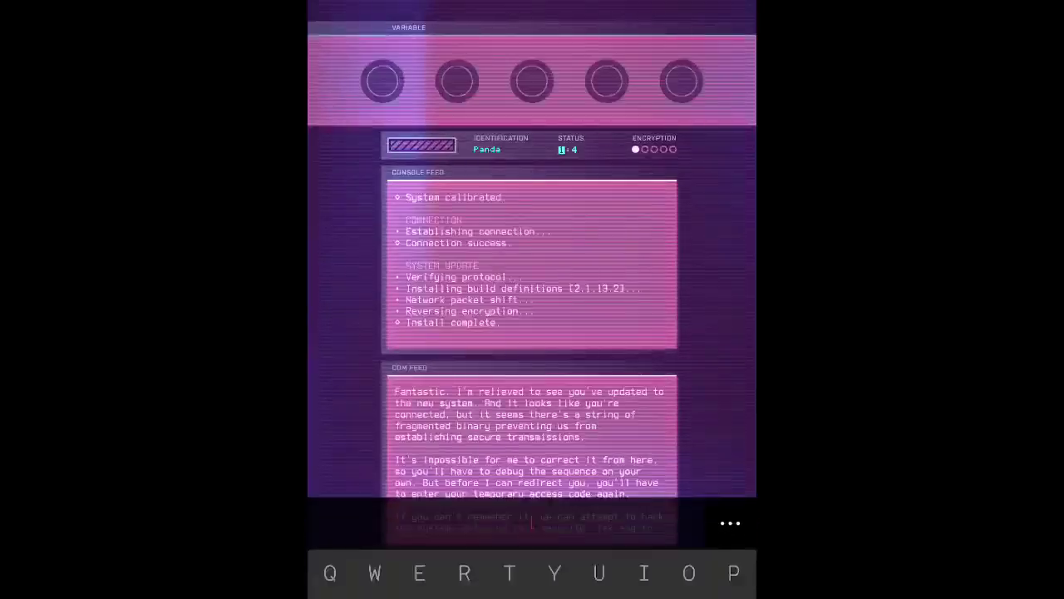
pyautogui.click(341, 573)
pyautogui.click(374, 413)
pyautogui.click(329, 414)
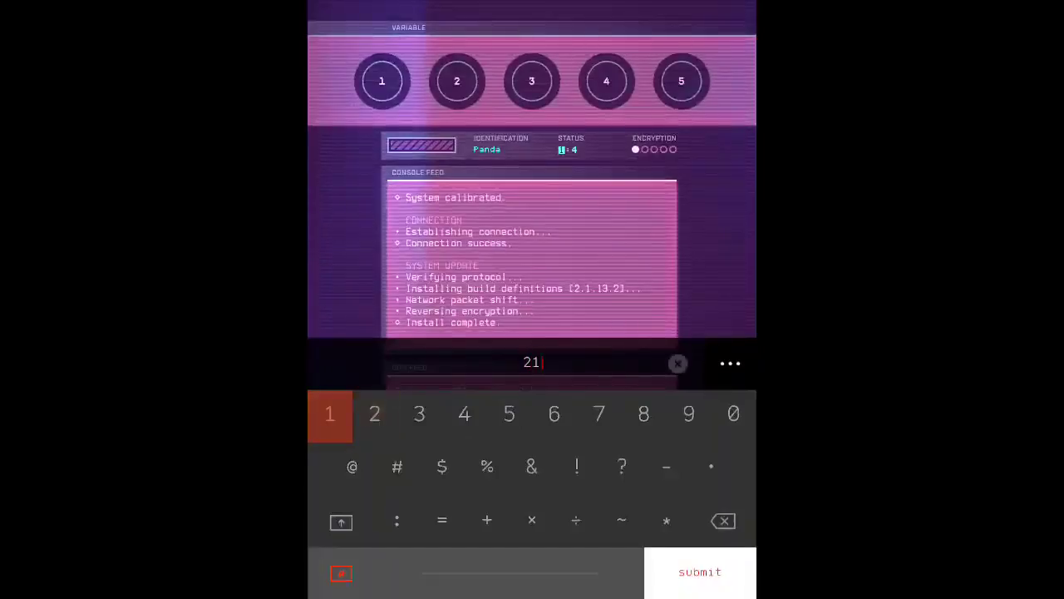
pyautogui.click(420, 413)
pyautogui.write('13')
pyautogui.click(724, 520)
pyautogui.click(419, 413)
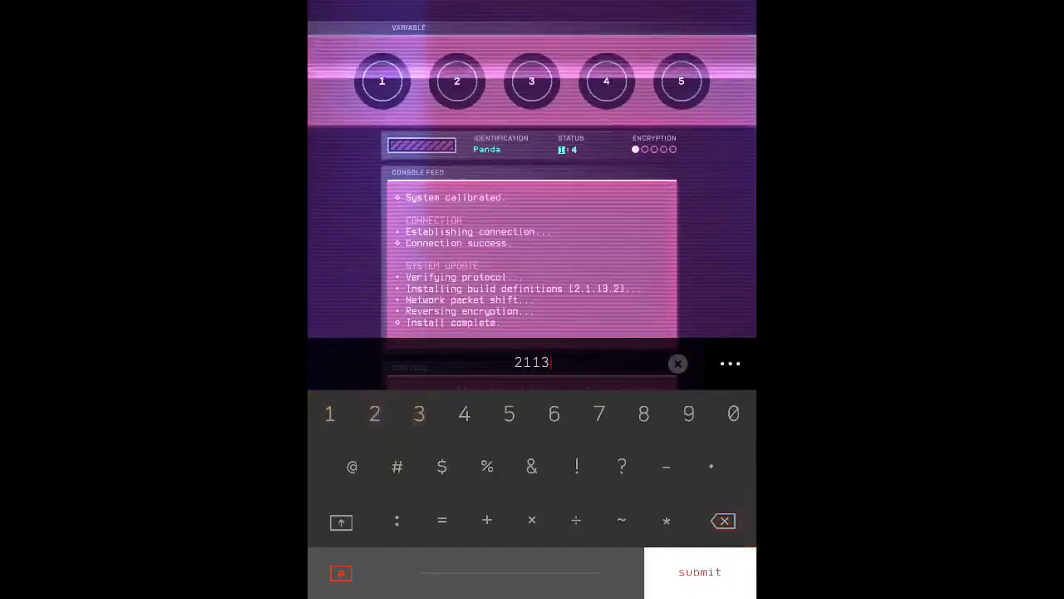
pyautogui.click(375, 413)
pyautogui.click(700, 571)
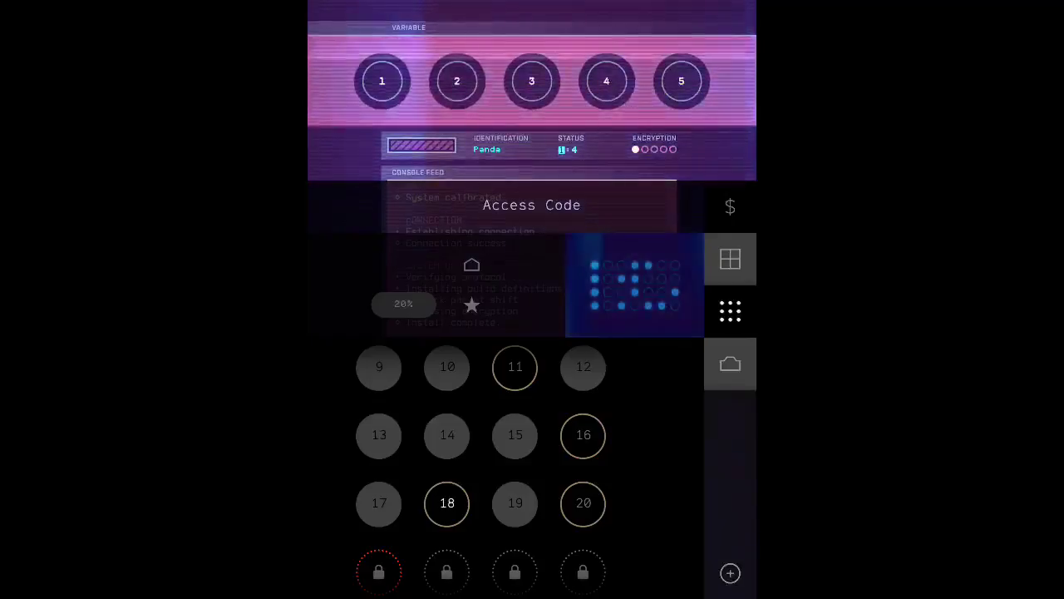
# Preview level 16 and view its photo clue full screen
pyautogui.click(582, 433)
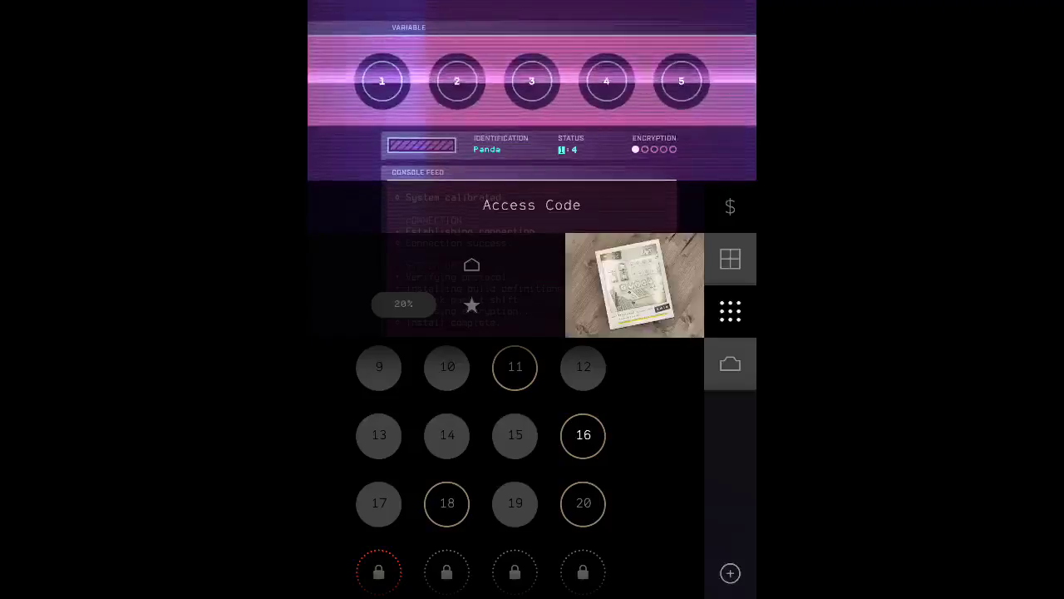
pyautogui.click(634, 286)
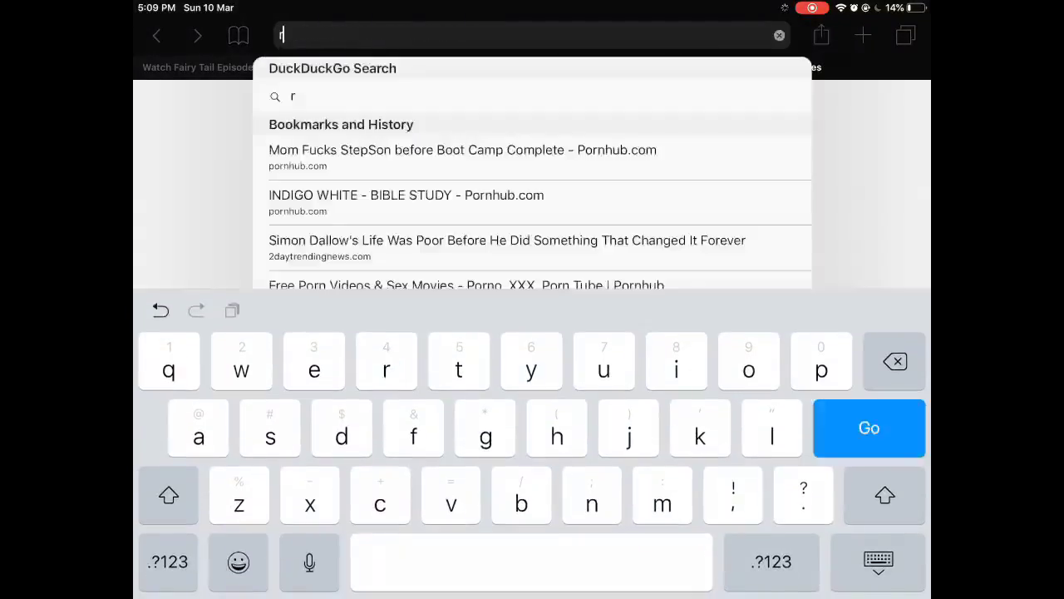
pyautogui.write('oman n')
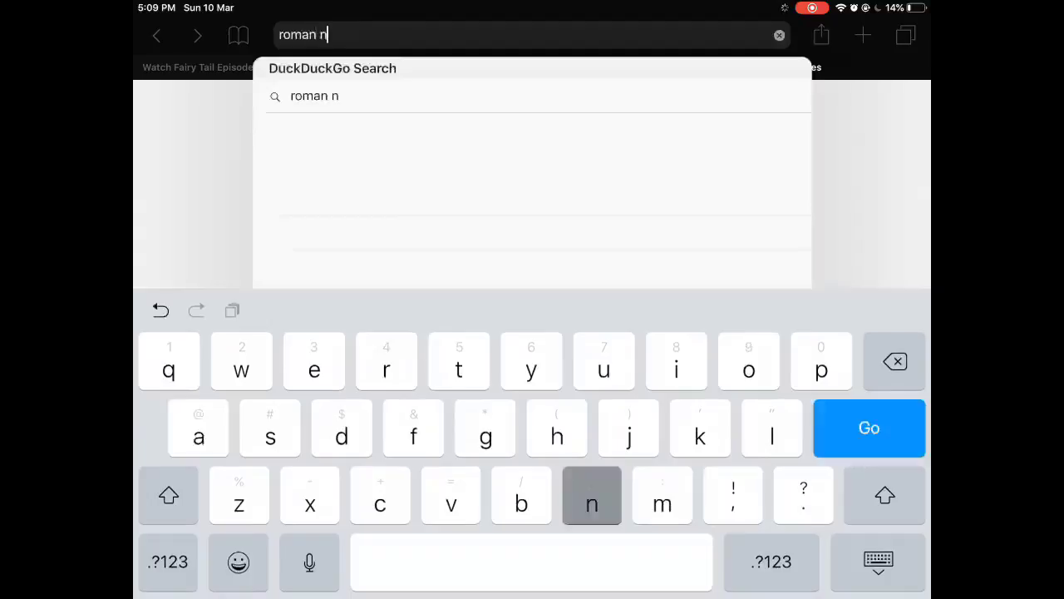
pyautogui.write('umerals')
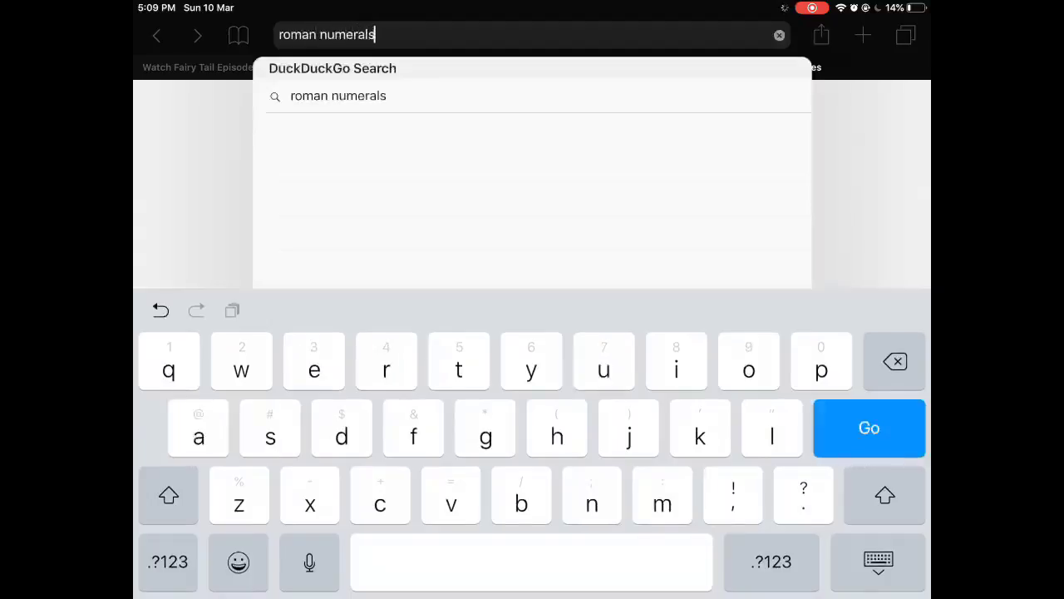
pyautogui.write(' translator')
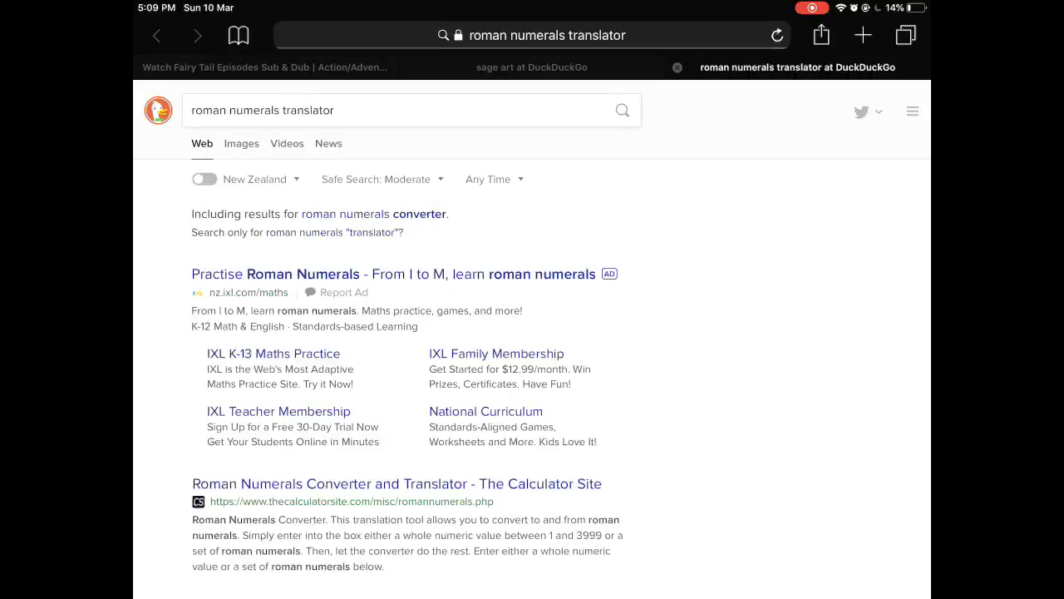
# Close the Fairy Tail tab, filter results to The Calculator Site, and open its converter
pyautogui.click(265, 67)
pyautogui.click(411, 66)
pyautogui.click(731, 66)
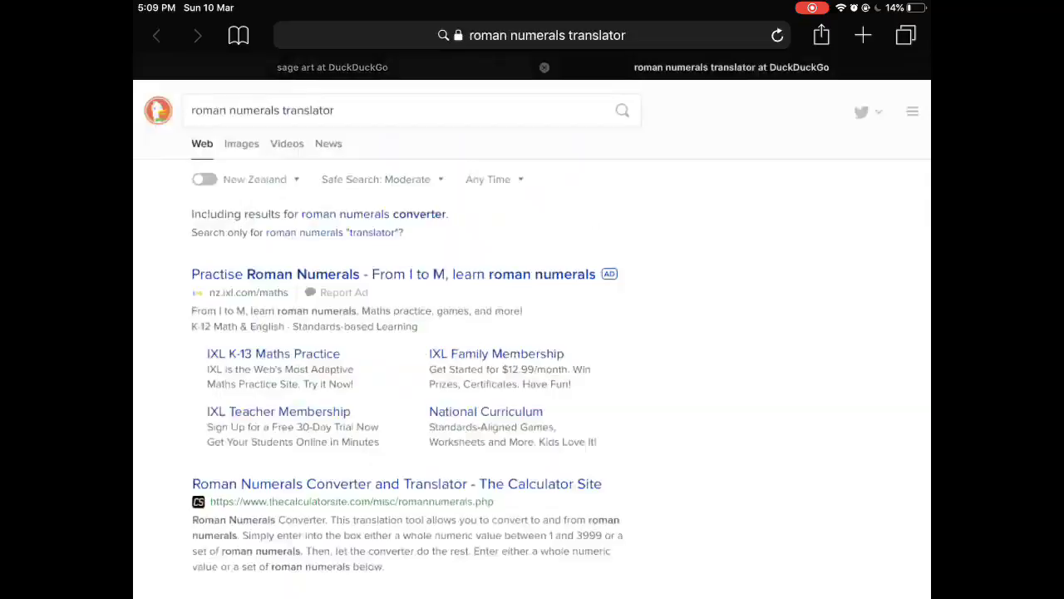
pyautogui.scroll(-2, 532, 333)
pyautogui.click(198, 433)
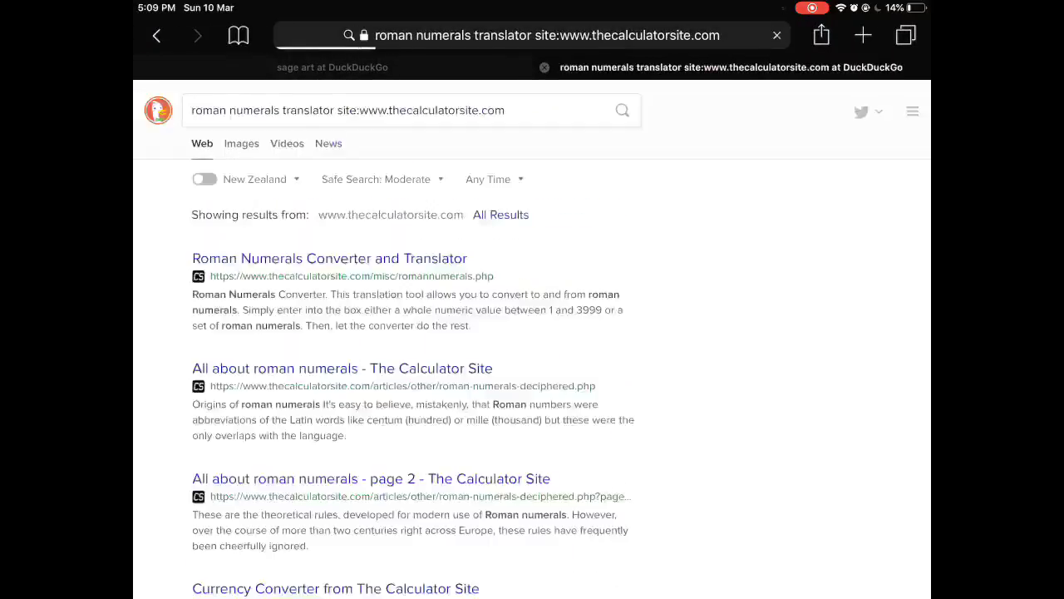
pyautogui.click(329, 258)
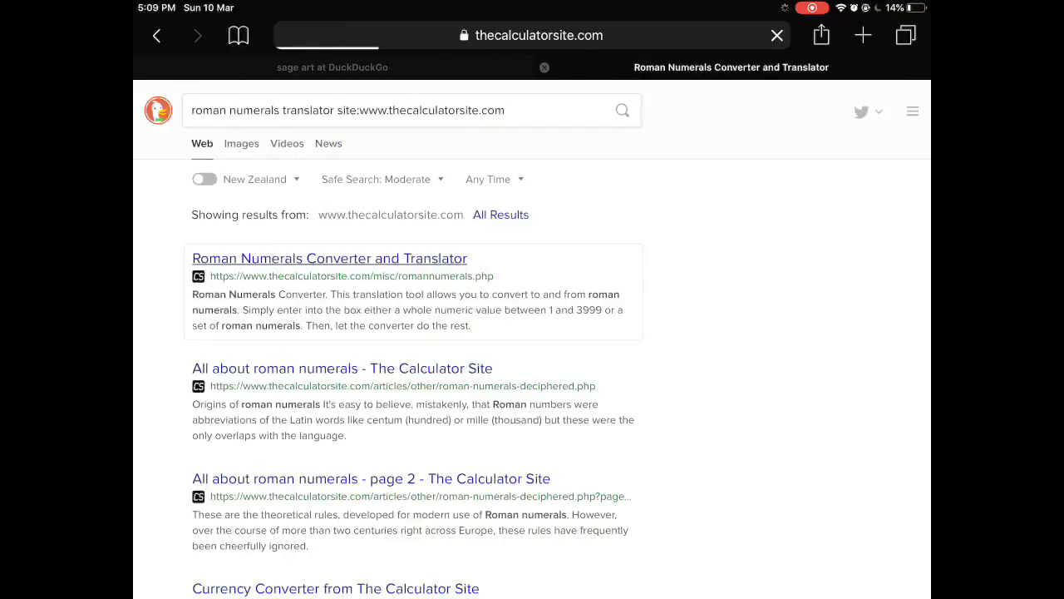
pyautogui.scroll(-5, 532, 333)
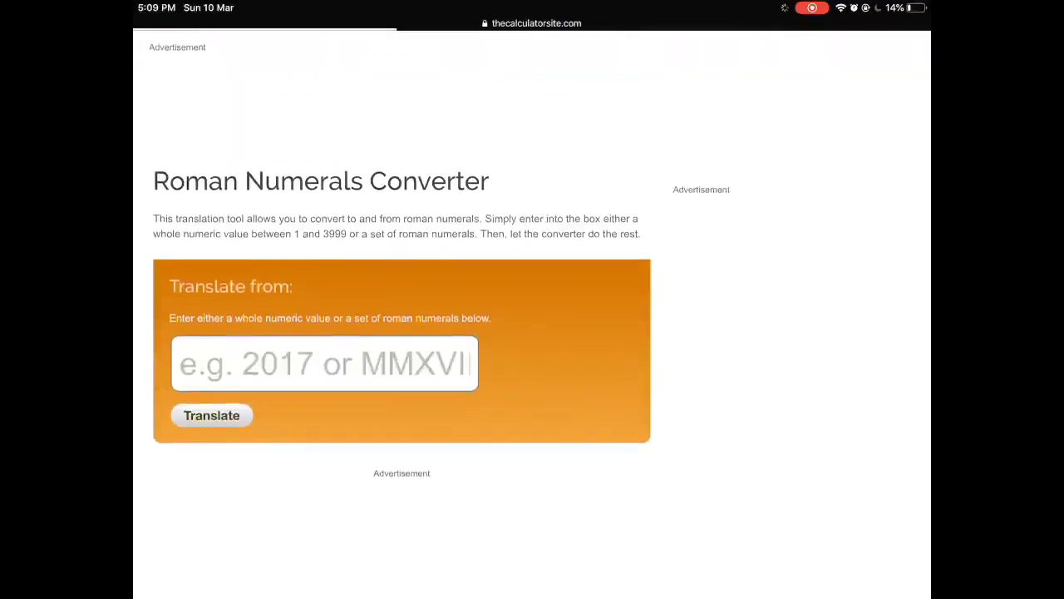
pyautogui.scroll(-2, 532, 333)
# Translate LXIV into 64 with the converter, then return to the home screen
pyautogui.click(324, 282)
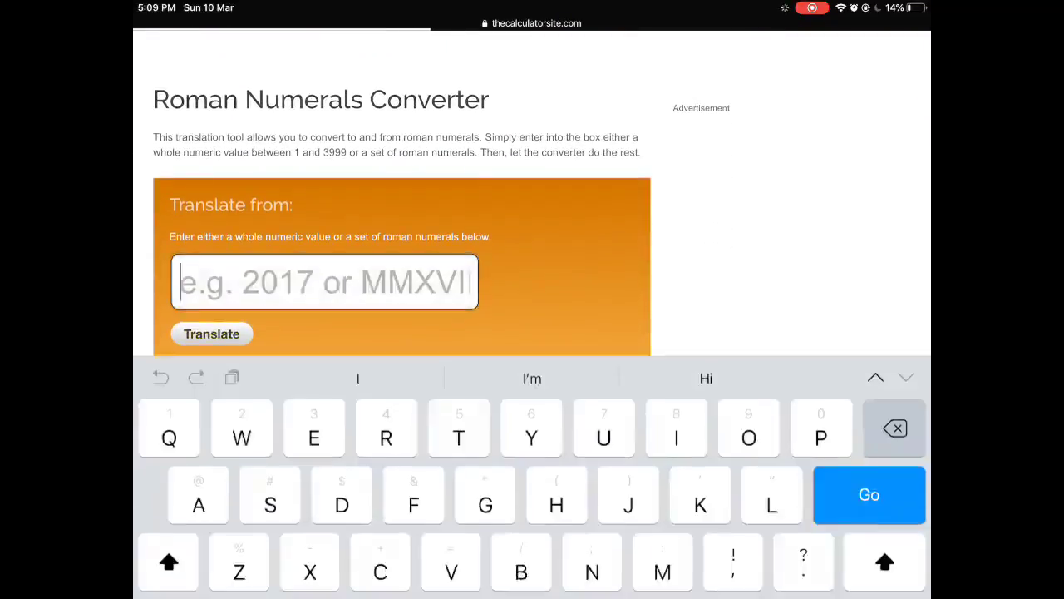
pyautogui.click(168, 562)
pyautogui.write('L')
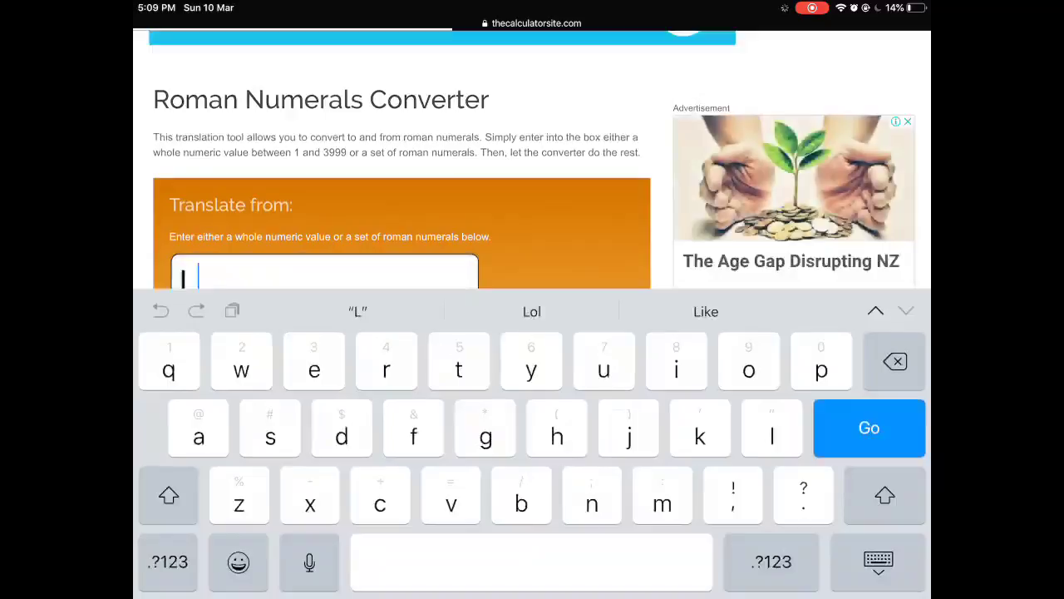
pyautogui.write('XIV')
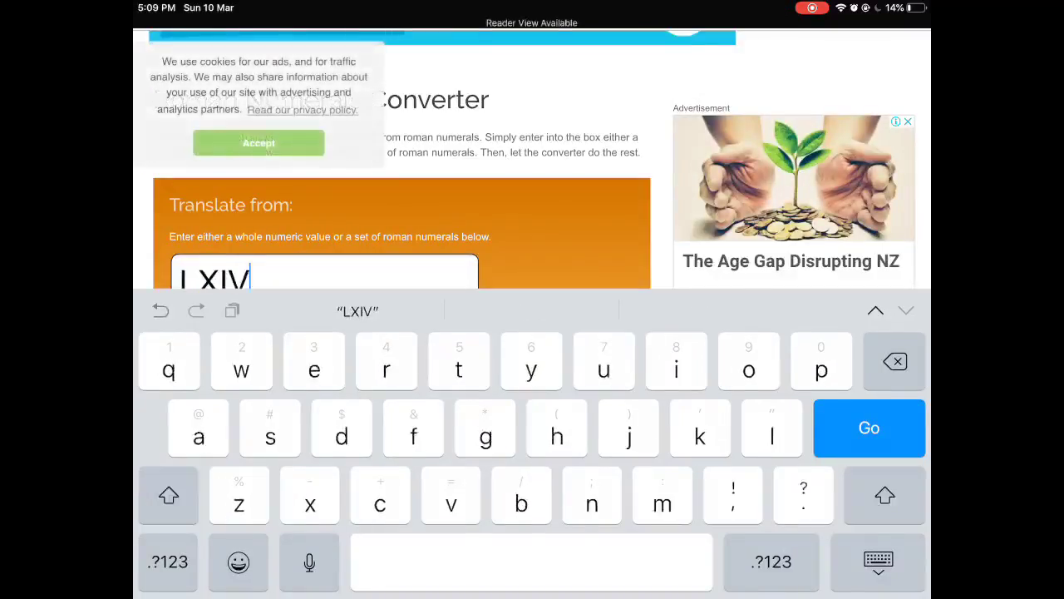
pyautogui.click(868, 427)
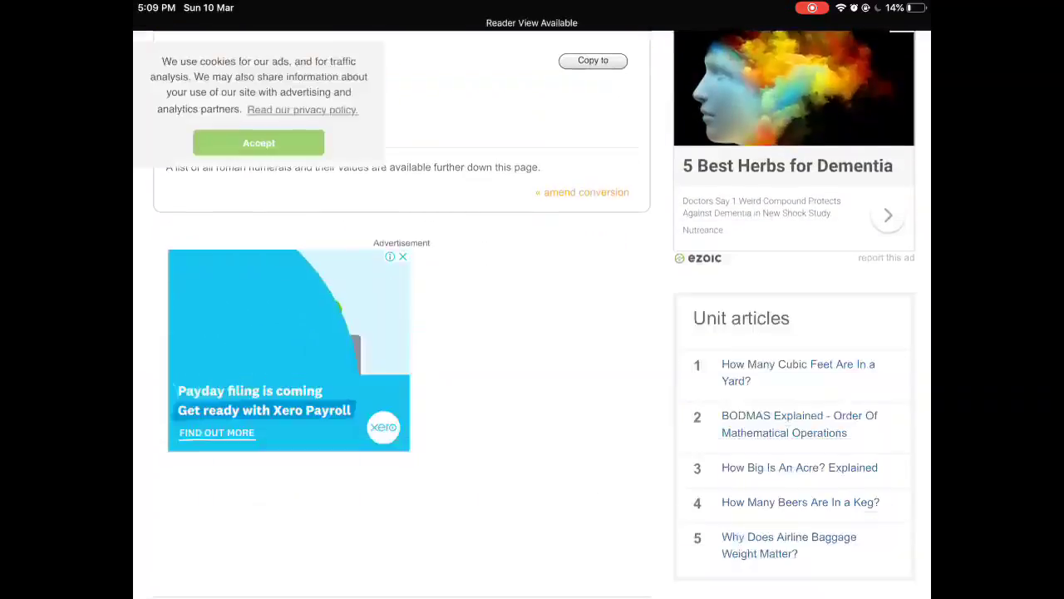
pyautogui.press('super+h')
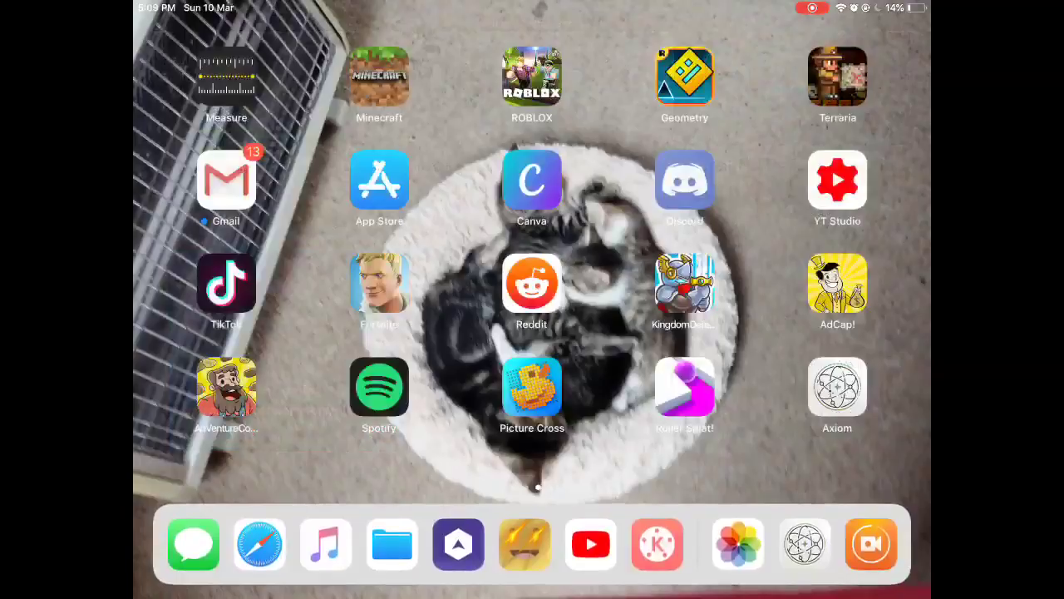
# Reopen The Guide's Axiom from the dock, returning to its level list
pyautogui.click(805, 544)
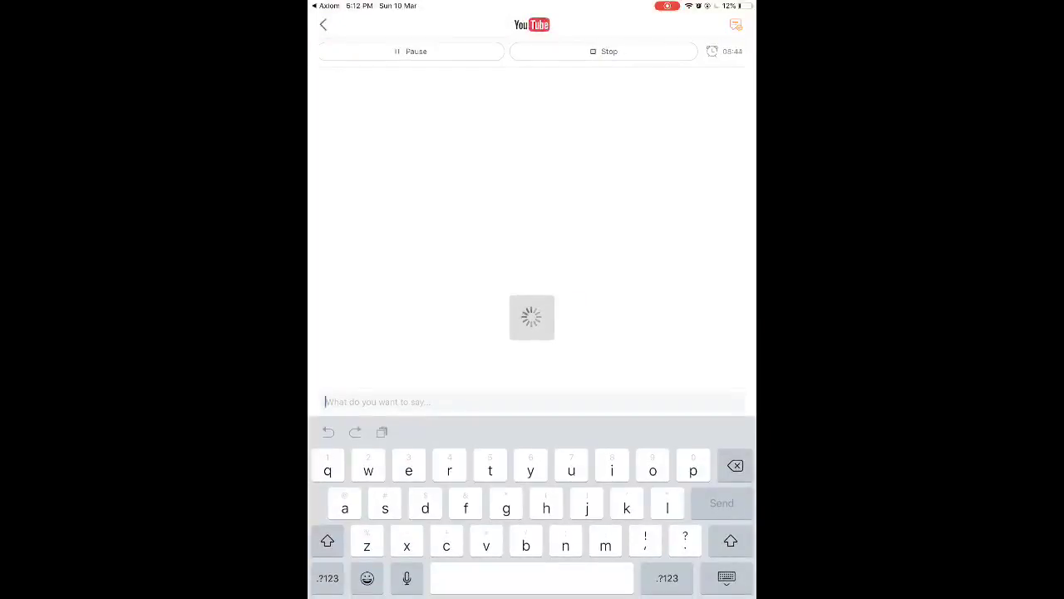
pyautogui.write('hi guys')
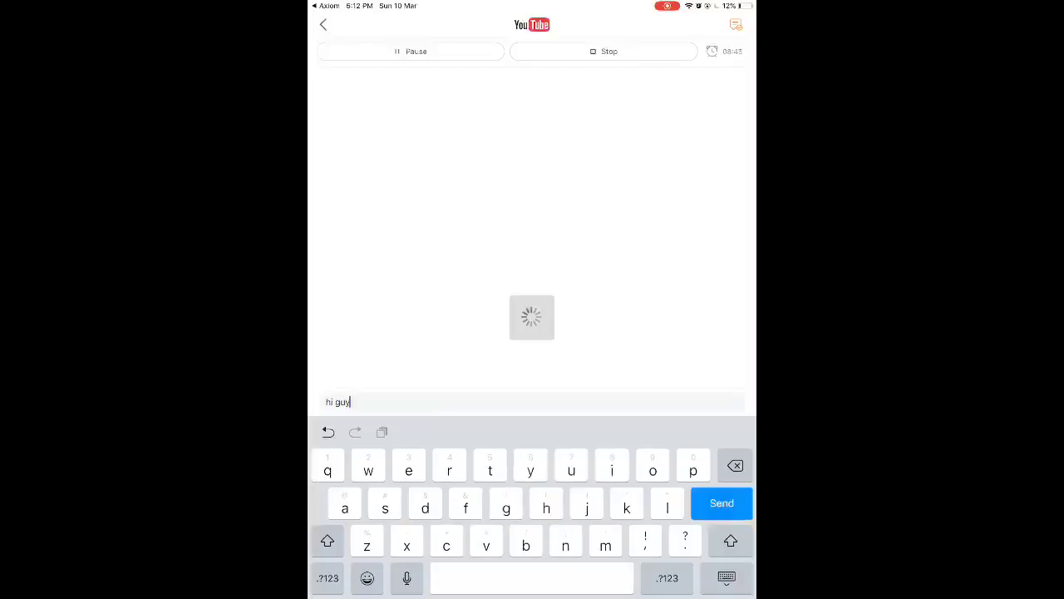